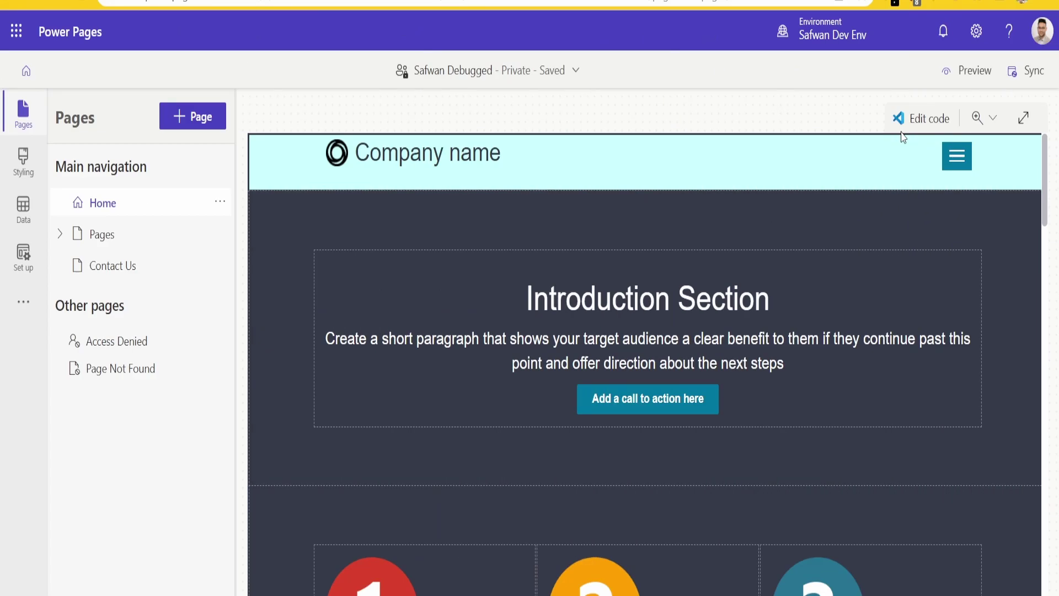
Open the Set up workspace from the left rail to show the site details.
left_click(15, 273)
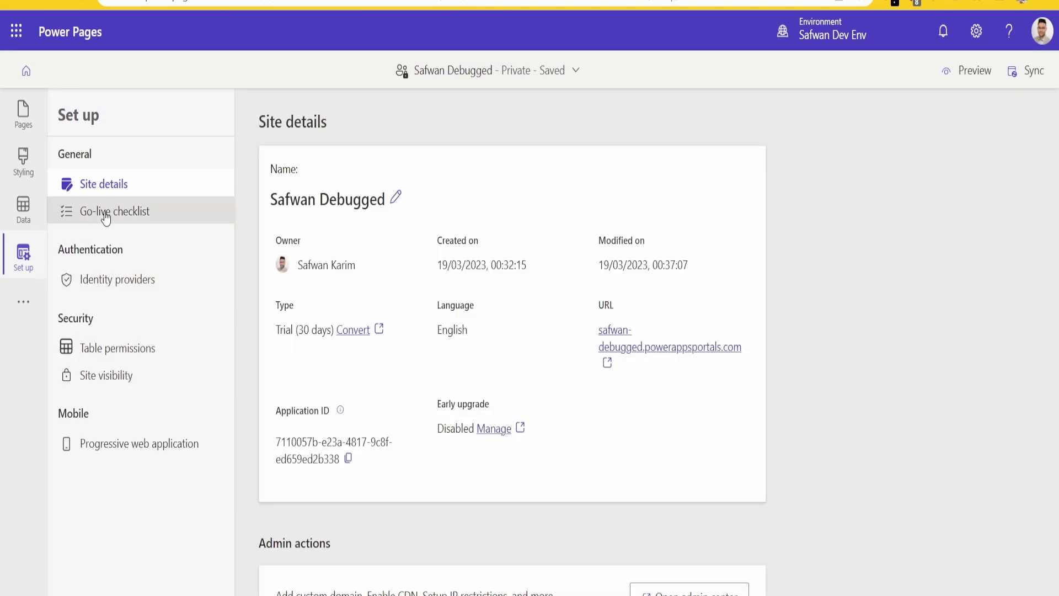
left_click(102, 219)
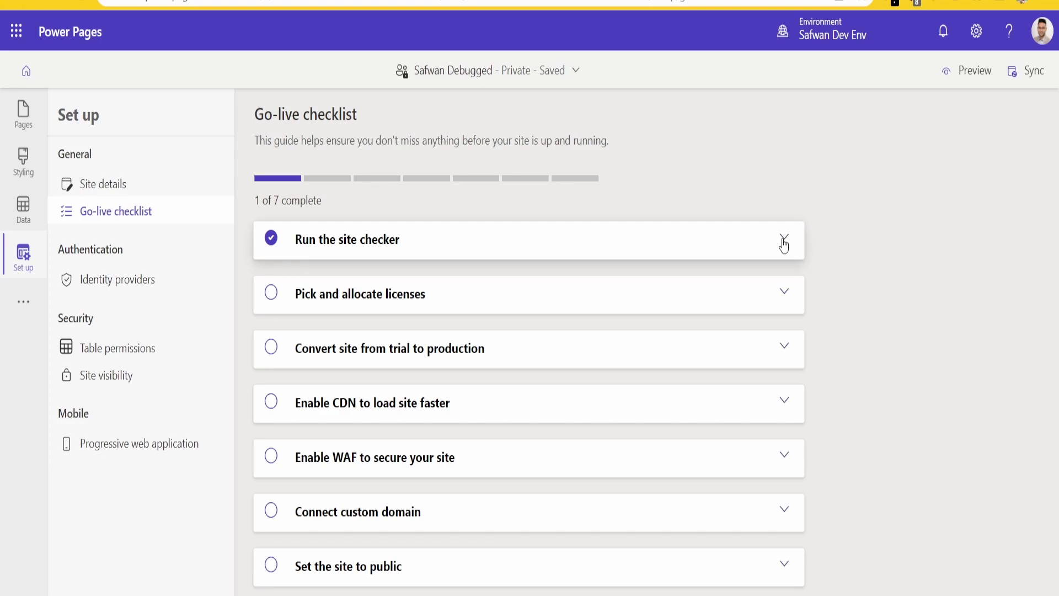
Expand the site checker step, run the checker, and scroll through its results panel.
left_click(785, 239)
left_click(786, 242)
left_click(785, 242)
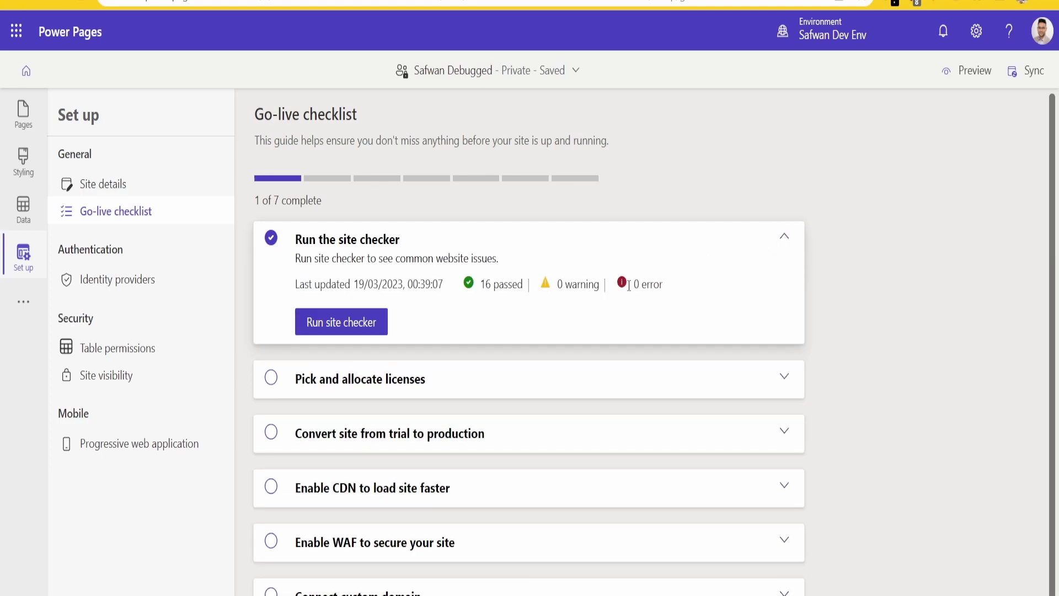
left_click(355, 326)
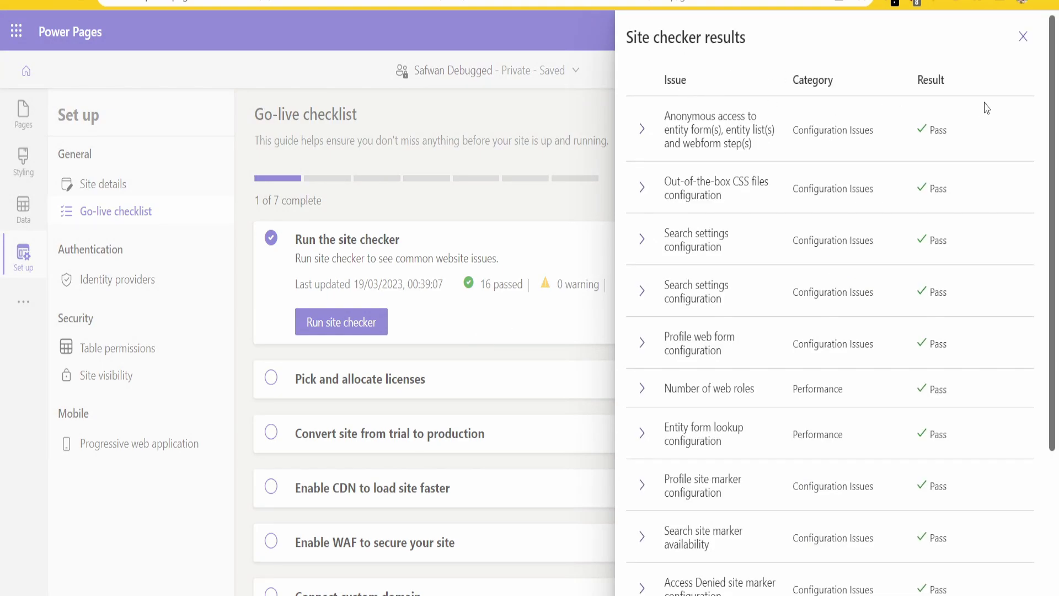
mouse_move(1057, 130)
left_mouse_down()
mouse_move(1057, 356)
mouse_move(1054, 129)
left_mouse_up()
left_click_drag(1055, 140, 1054, 104)
Close the site checker results and expand the Pick and allocate licenses step.
left_click(1024, 36)
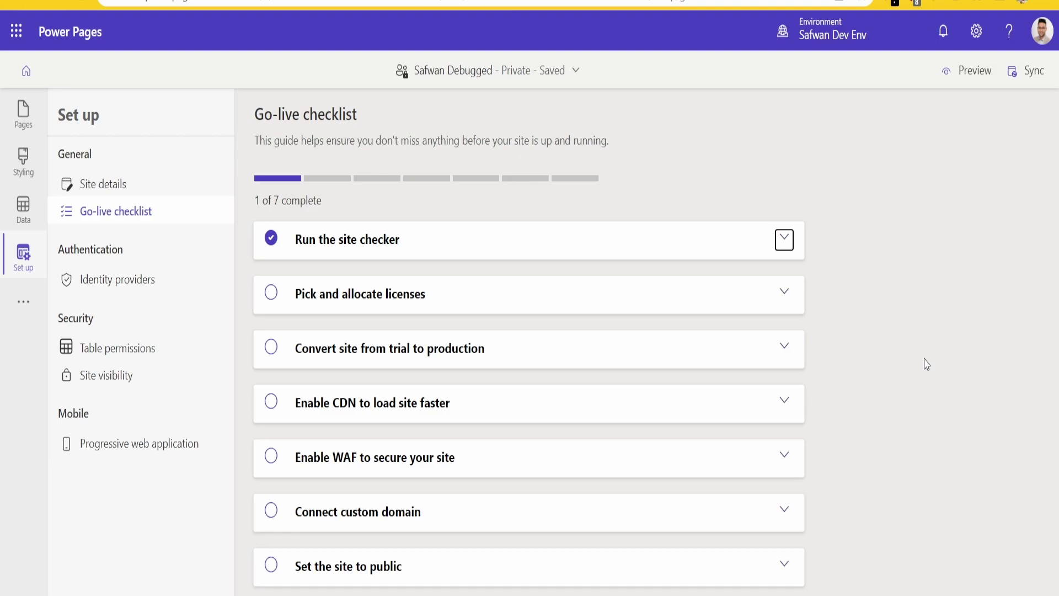
left_click(477, 293)
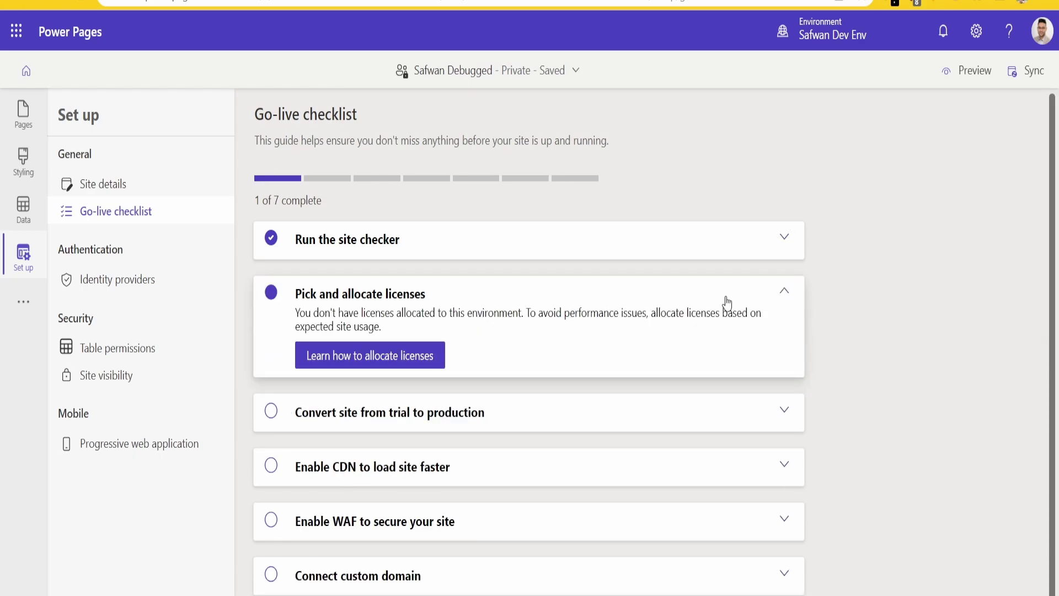
left_click(734, 302)
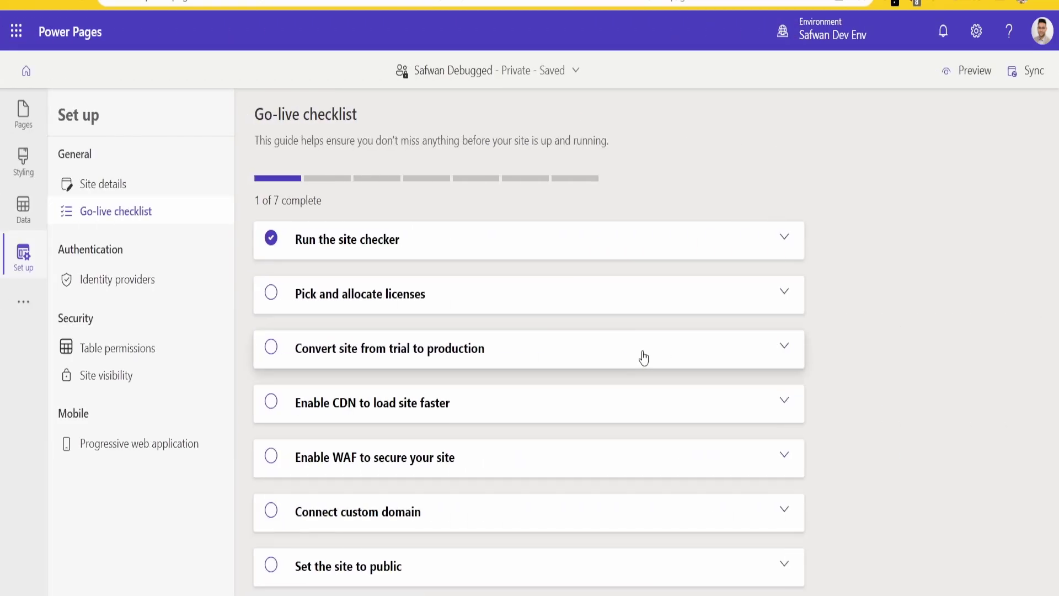
key("ctrl+Tab")
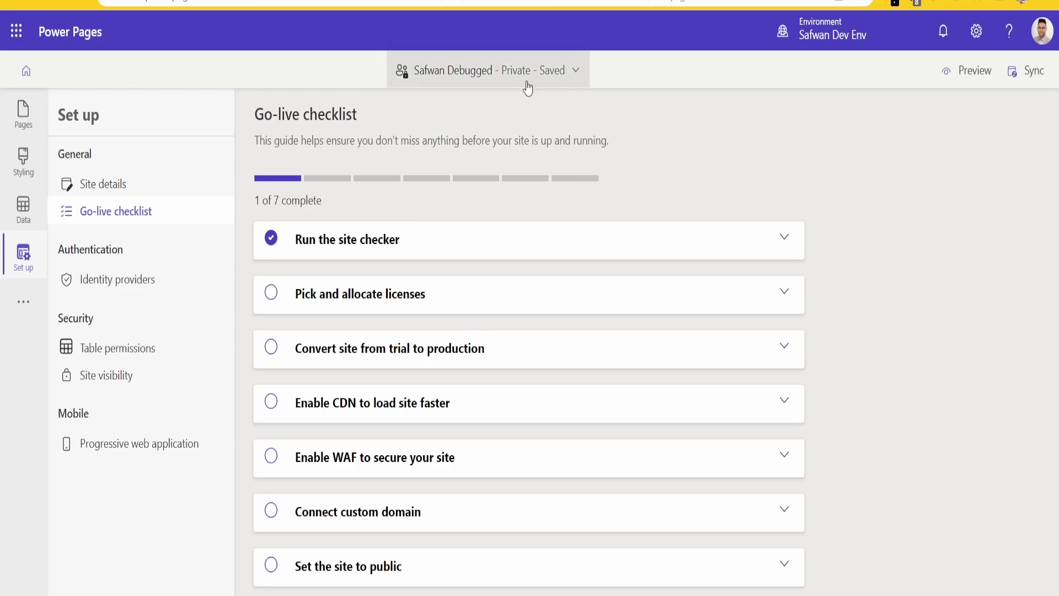
Expand the trial-to-production step and start converting the site to production.
left_click(392, 349)
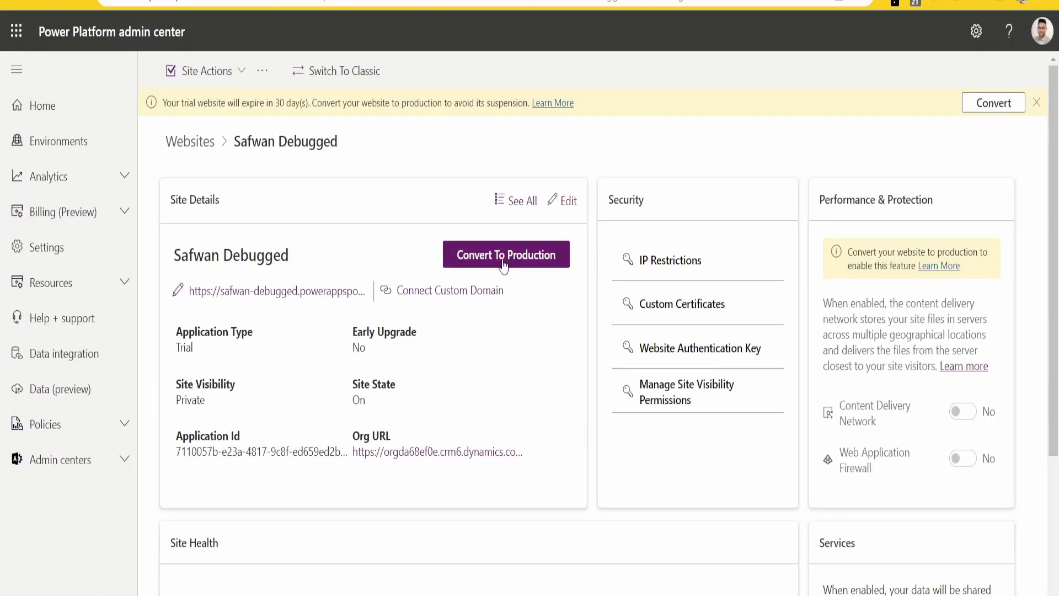
left_click(504, 263)
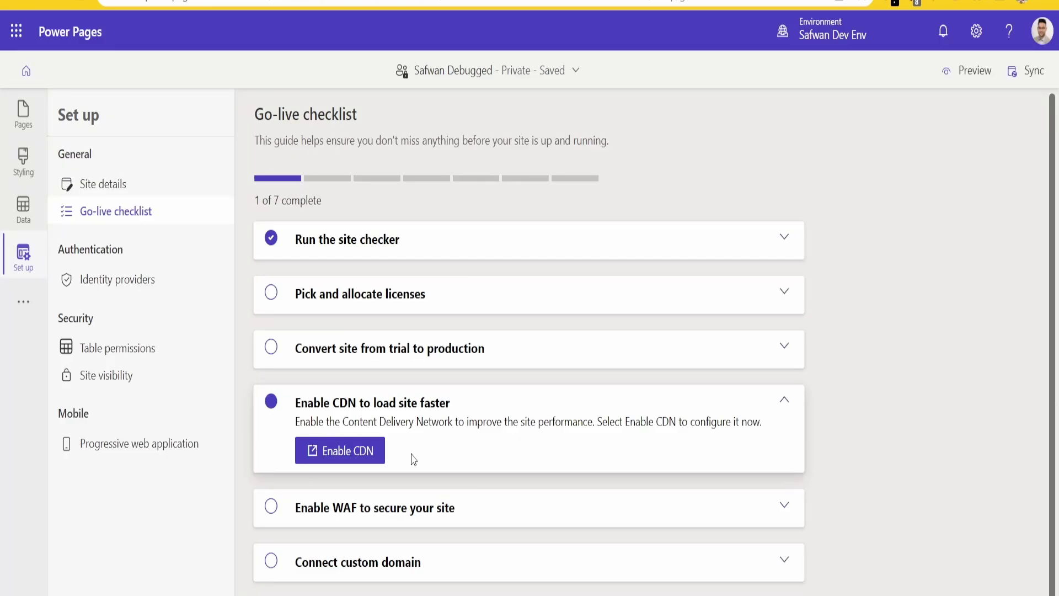
Switch on and confirm the Content Delivery Network on the site's admin center page.
left_click(348, 452)
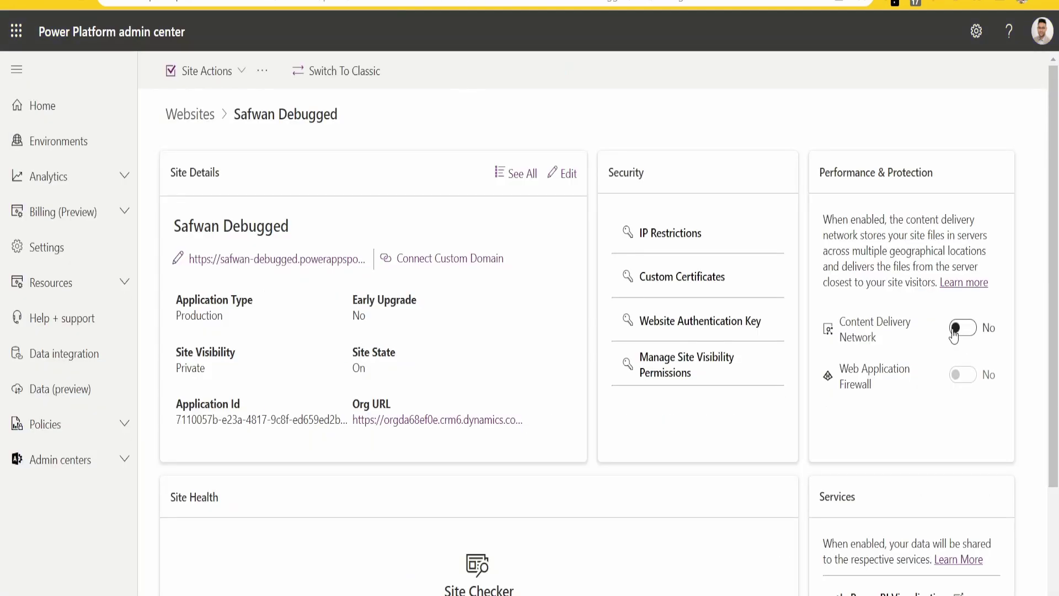
left_click(955, 330)
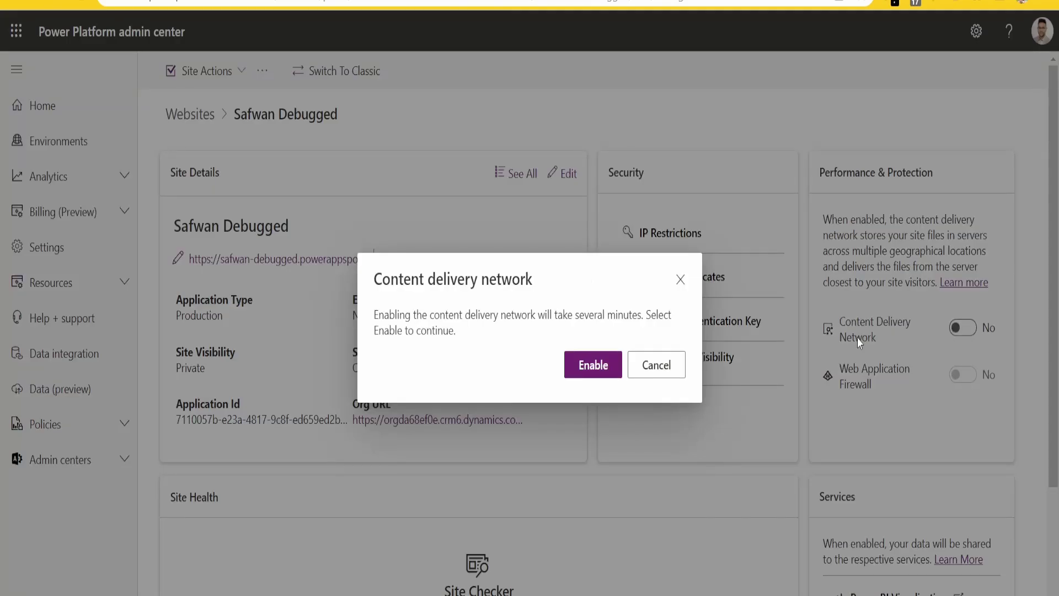
left_click(594, 366)
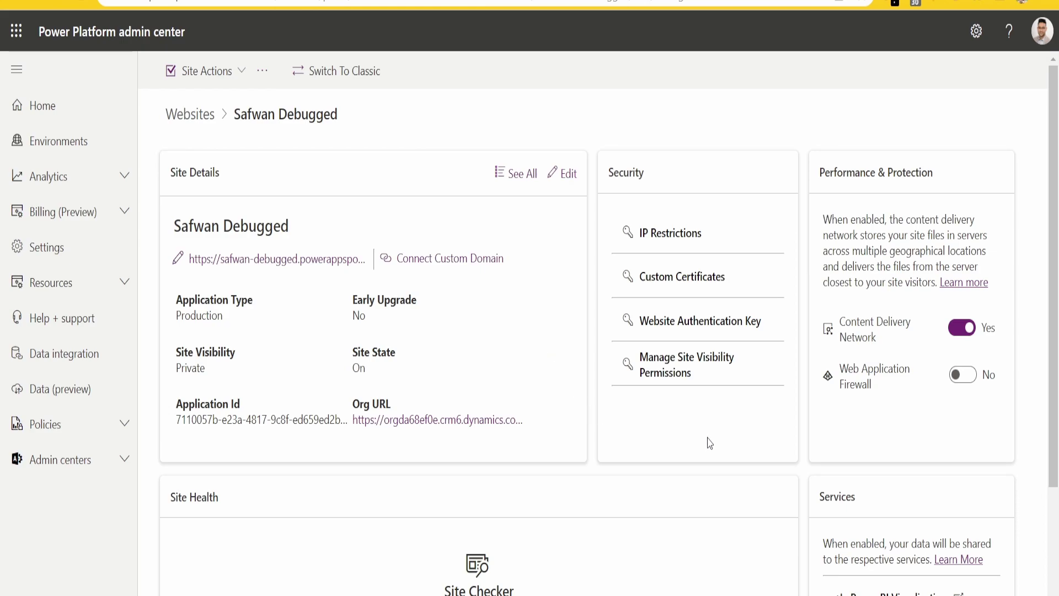
Switch on and confirm the Web Application Firewall for the site.
left_click(962, 376)
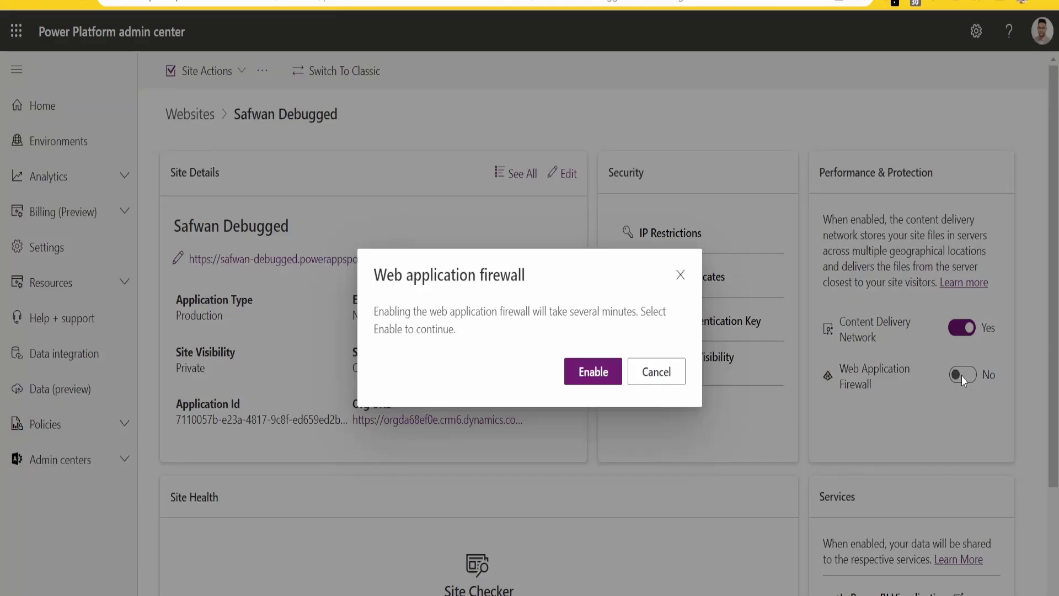
left_click(581, 385)
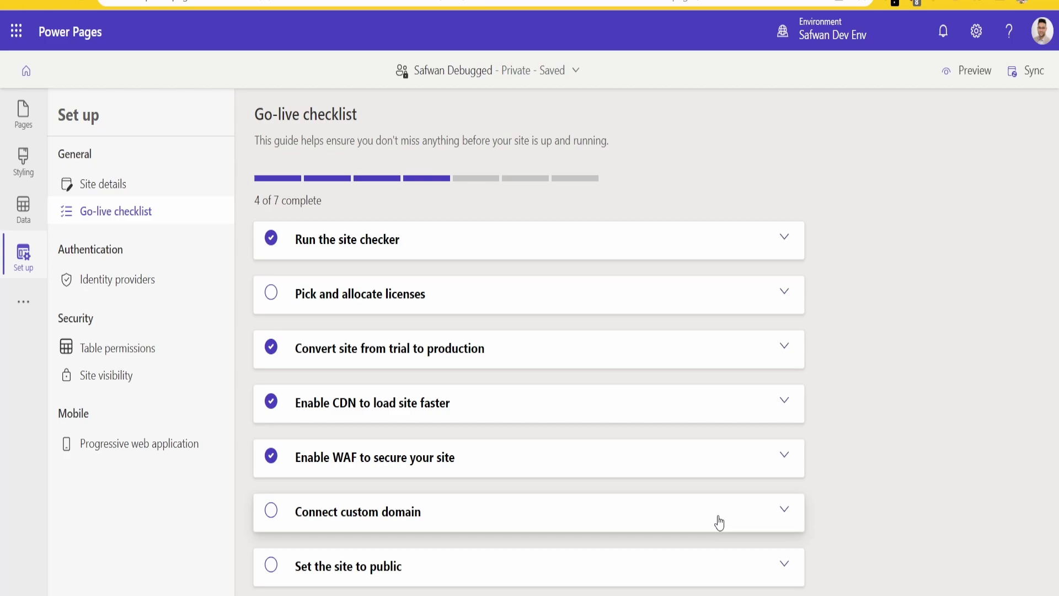
Expand and collapse the Connect custom domain step, leaving it undone.
left_click(719, 522)
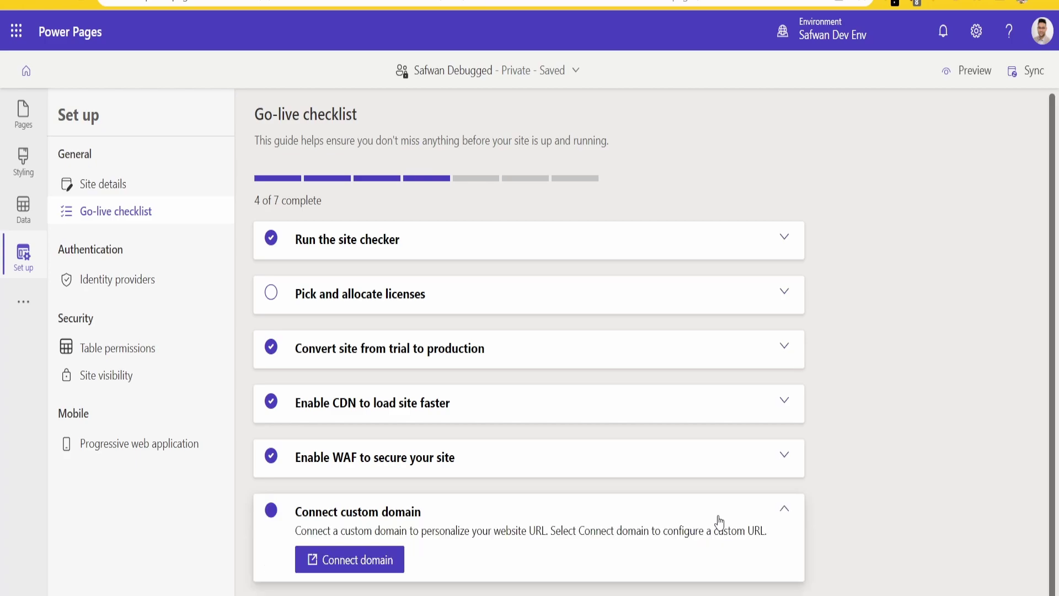
left_click(719, 522)
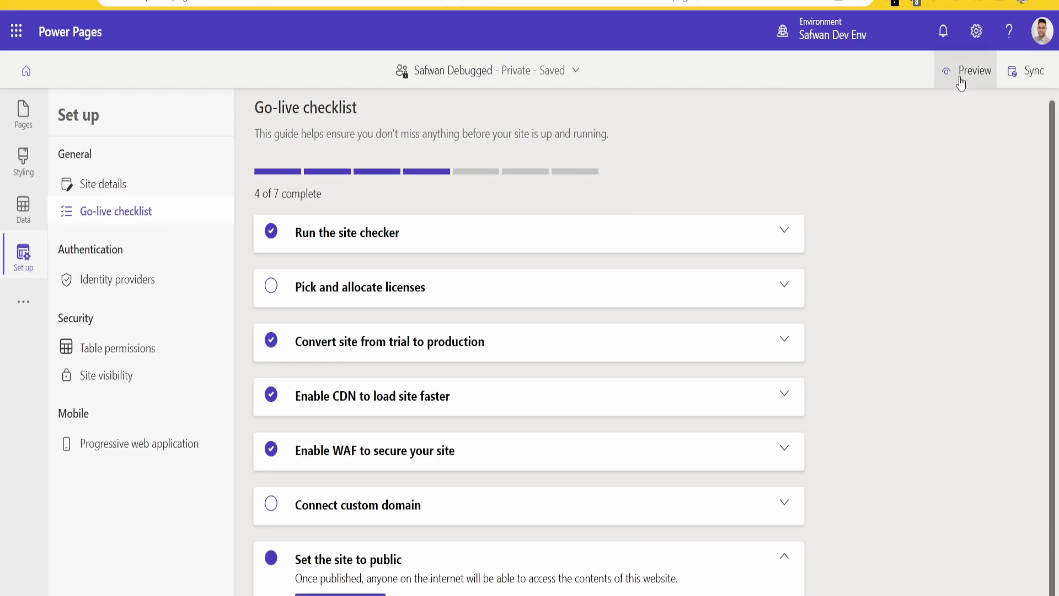
Preview the site on desktop, closing DevTools with F12 and reloading the page.
left_click(962, 78)
left_click(946, 109)
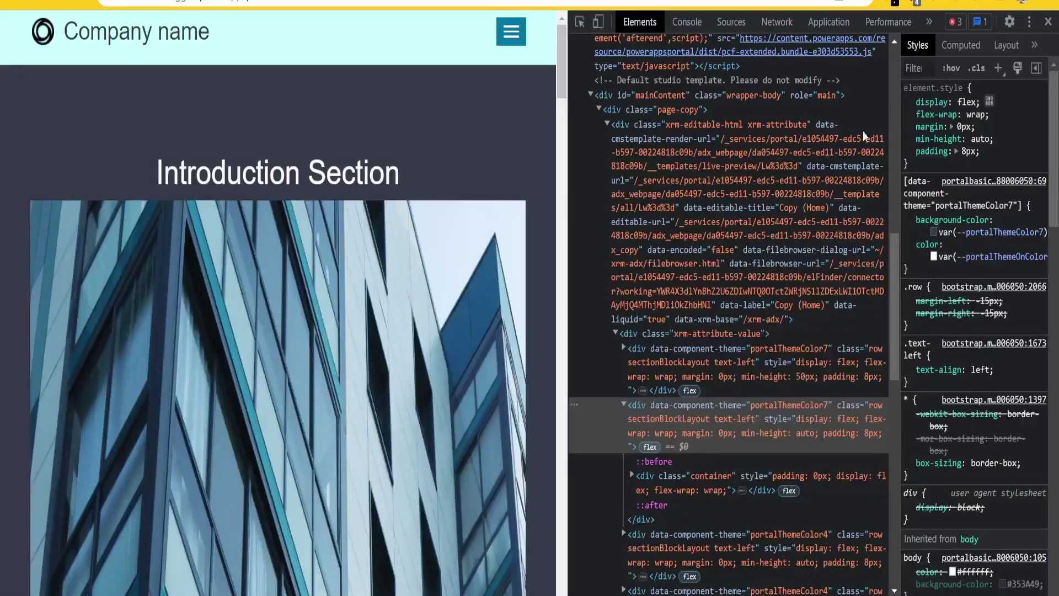
key("F12")
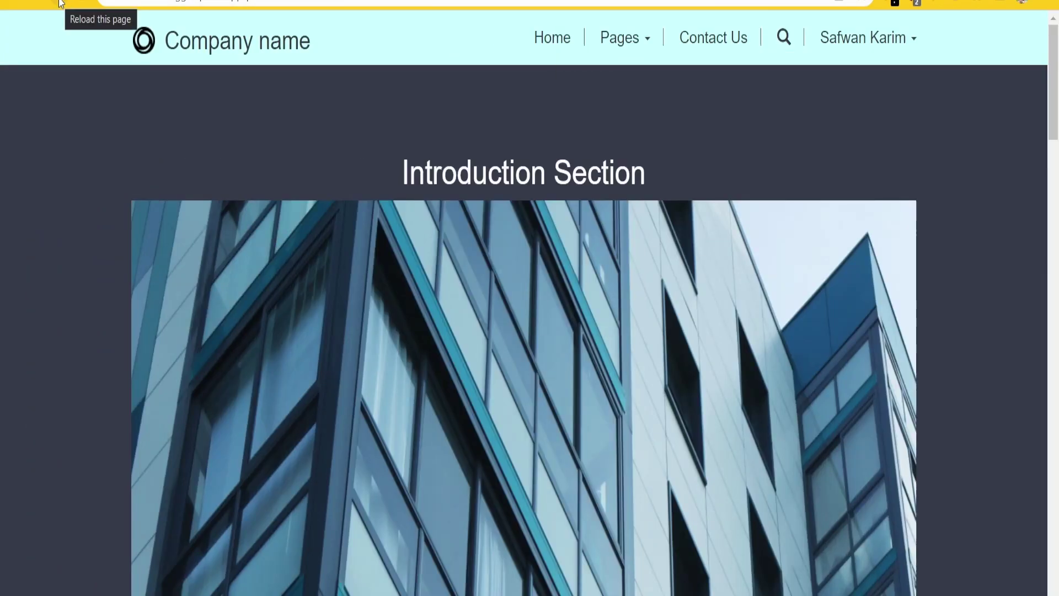
left_click(59, 3)
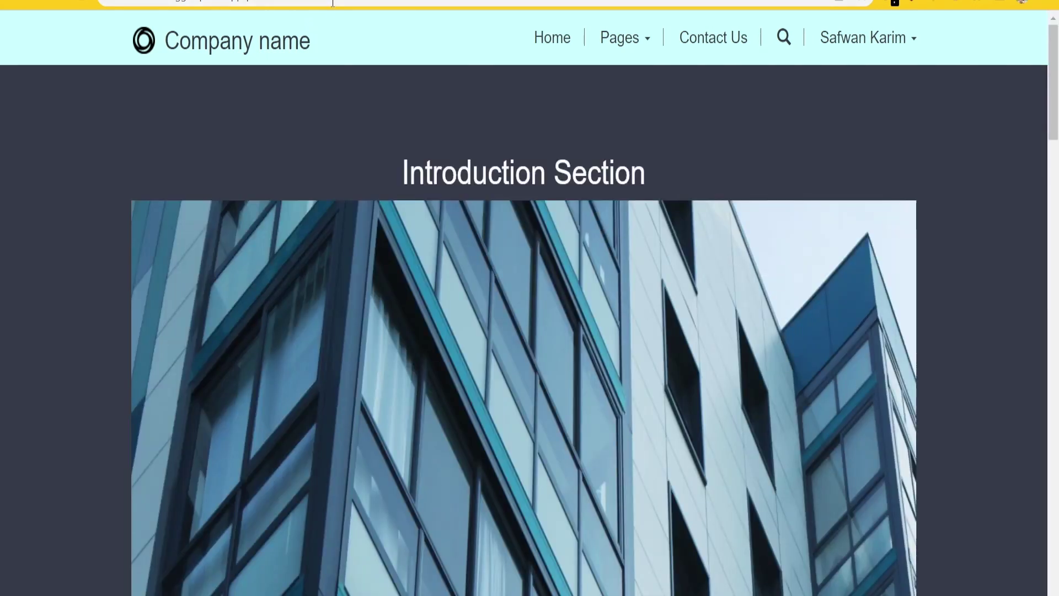
Load the pasted portal URL in a guest window as an anonymous visitor.
key("alt+Tab")
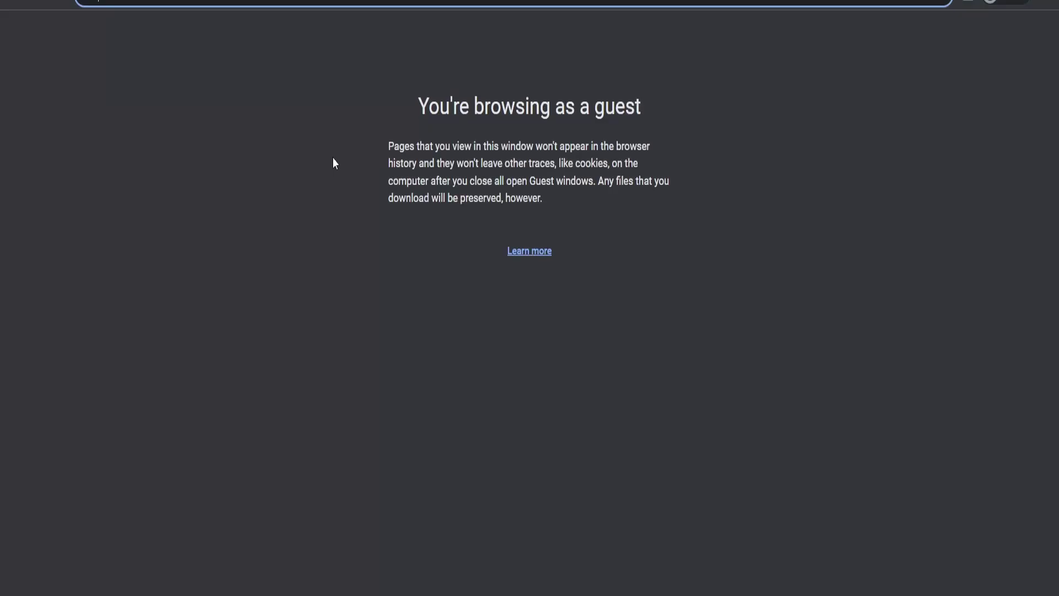
type("https://safwan-debugged.powerappsportals.com/")
key("Return")
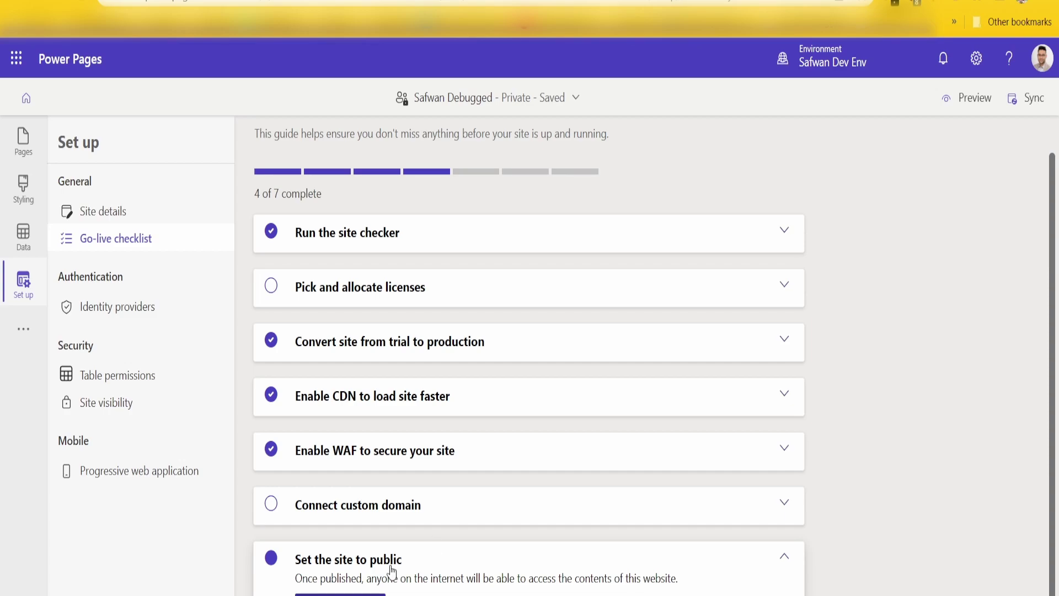
Set the site to public, confirm it, and sync the site configuration.
left_click(299, 270)
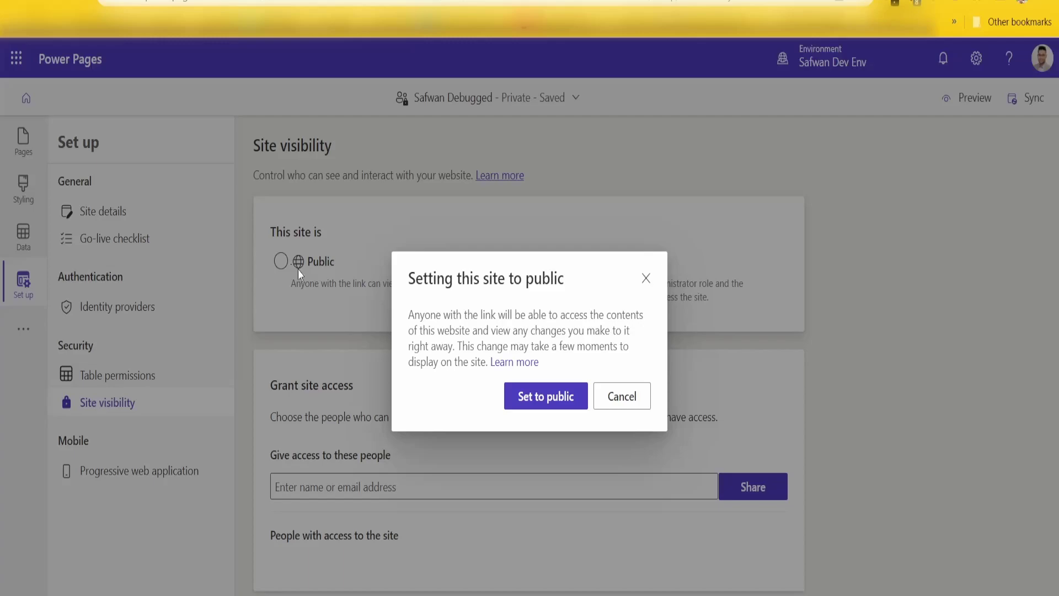
left_click(549, 400)
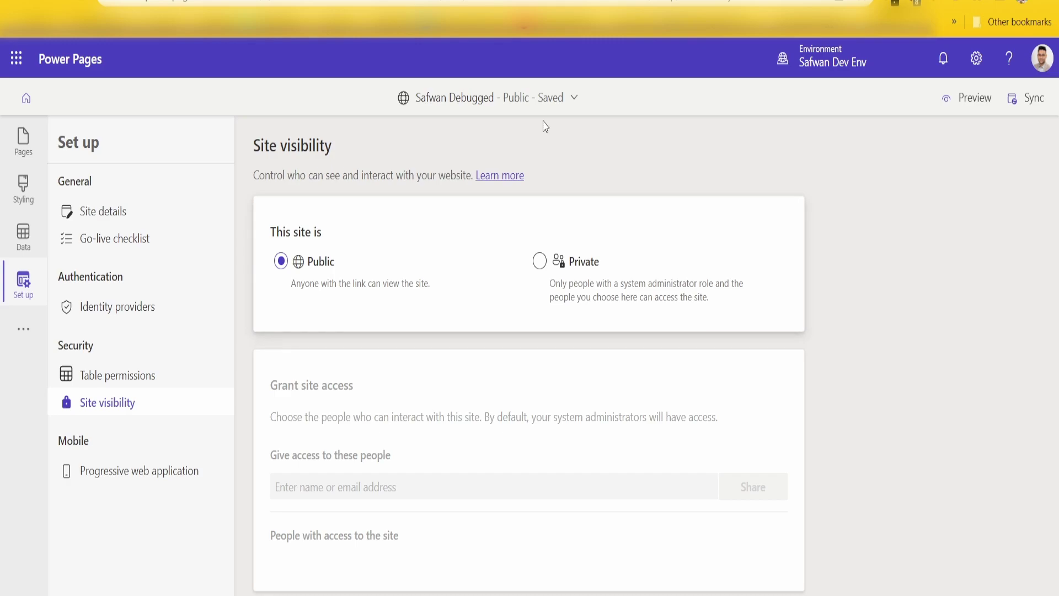
left_click(1040, 107)
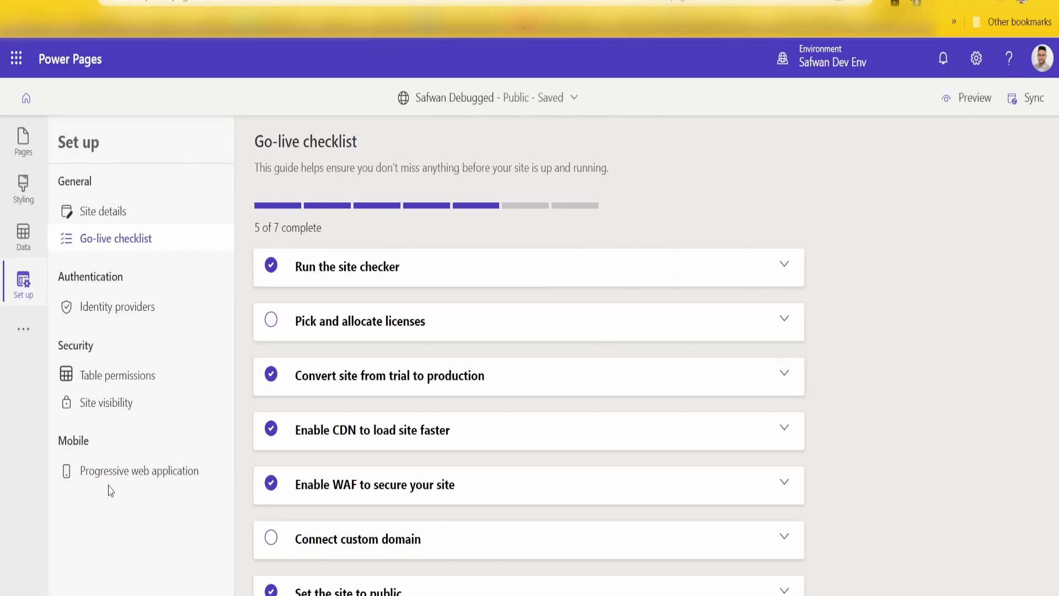
Open Progressive web application settings from the Set up sidebar.
left_click(116, 472)
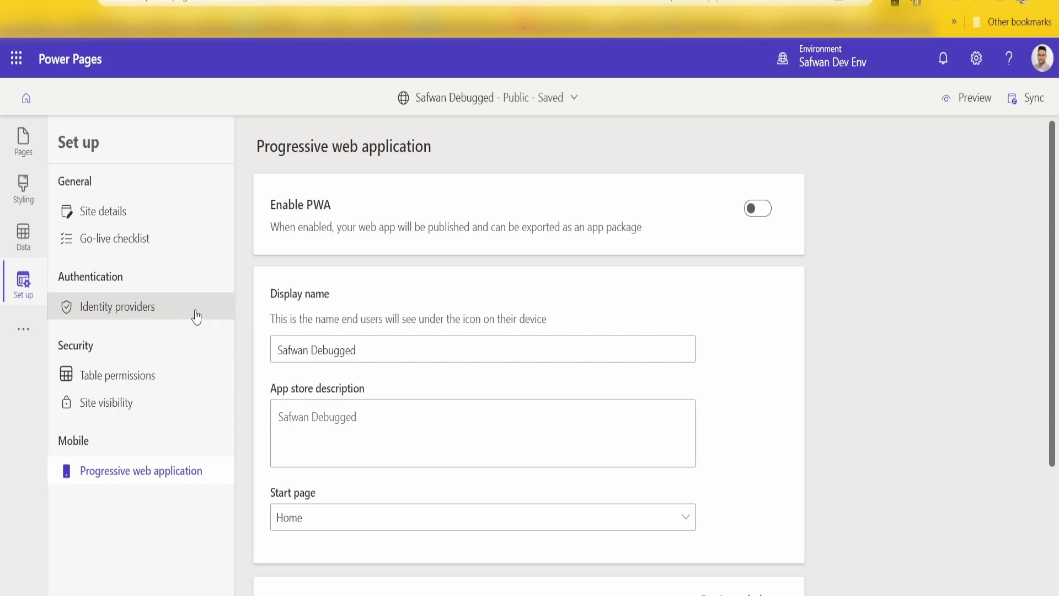
Disable the Local sign in identity provider, leaving Azure Active Directory as the only enabled provider.
left_click(190, 318)
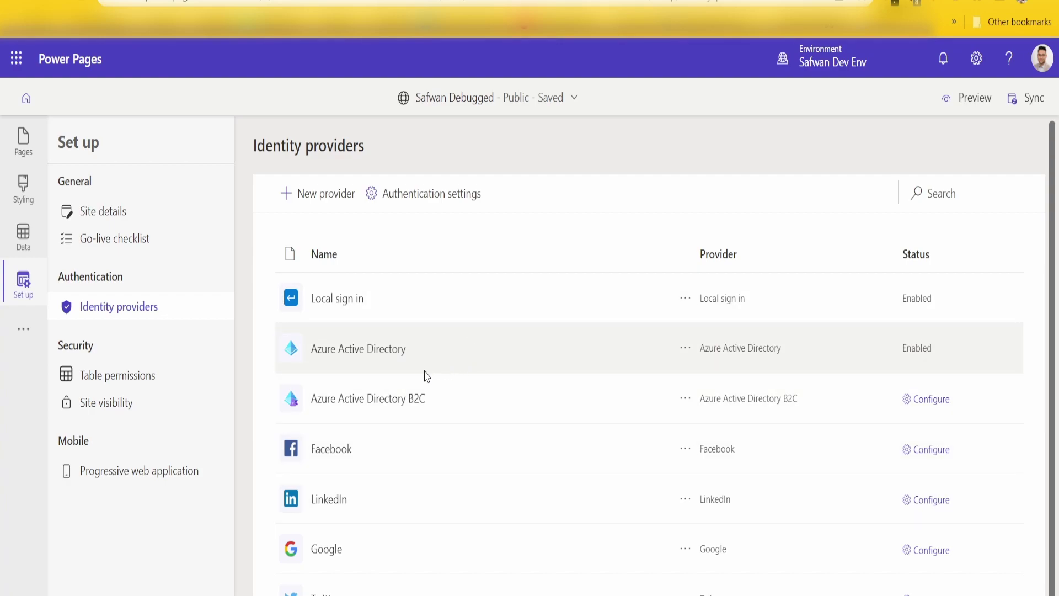
scroll(503, 439, "down", 1)
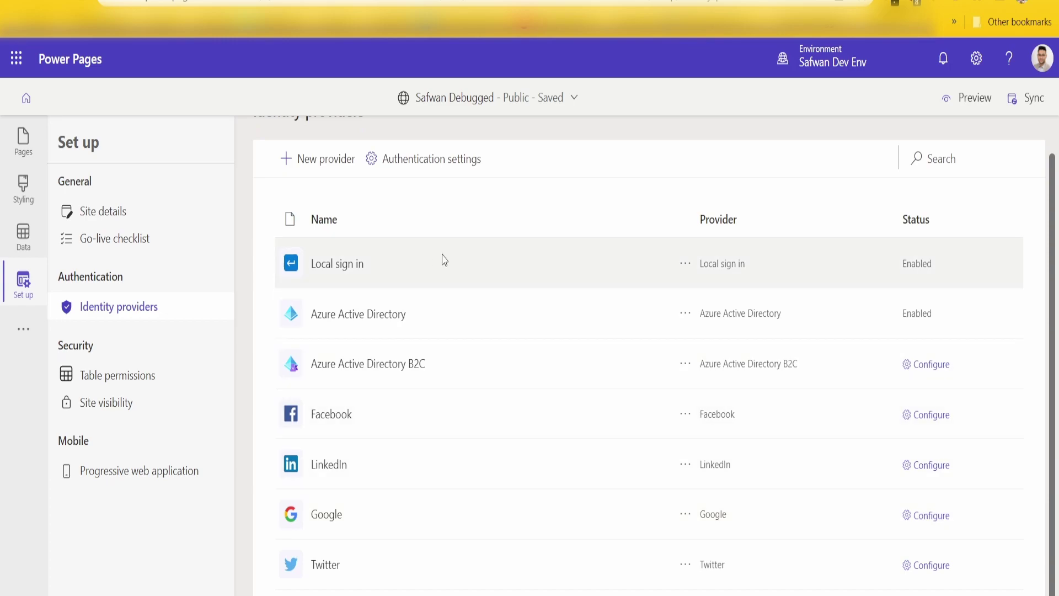
left_click(685, 263)
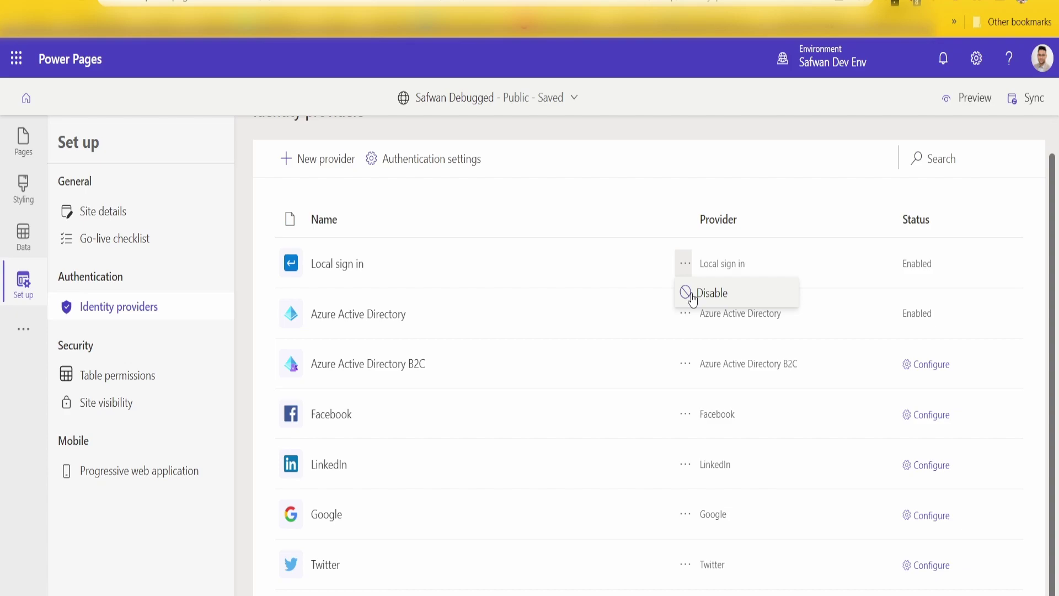
left_click(692, 295)
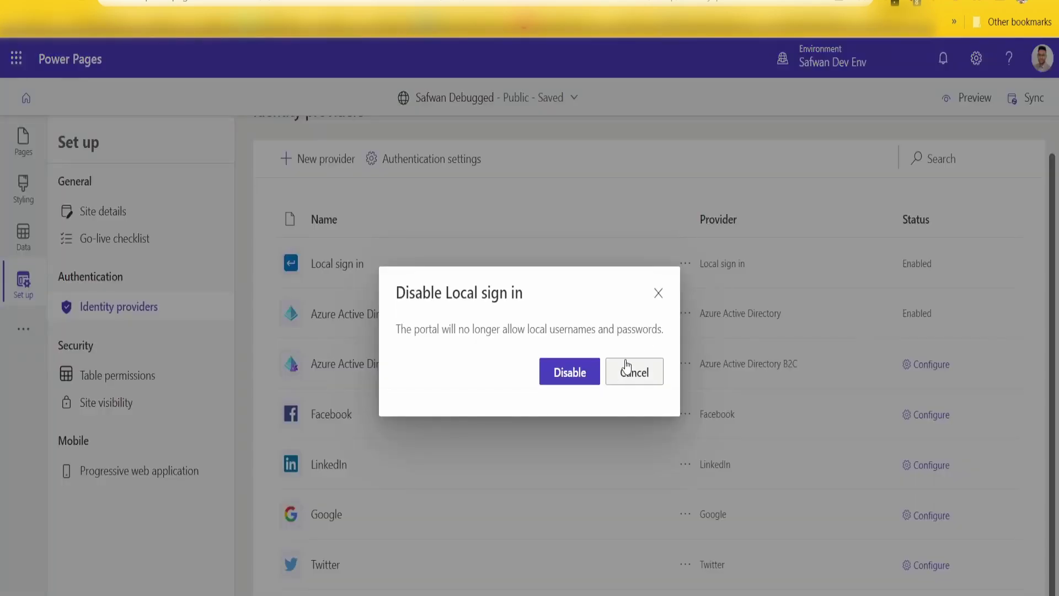
left_click(586, 374)
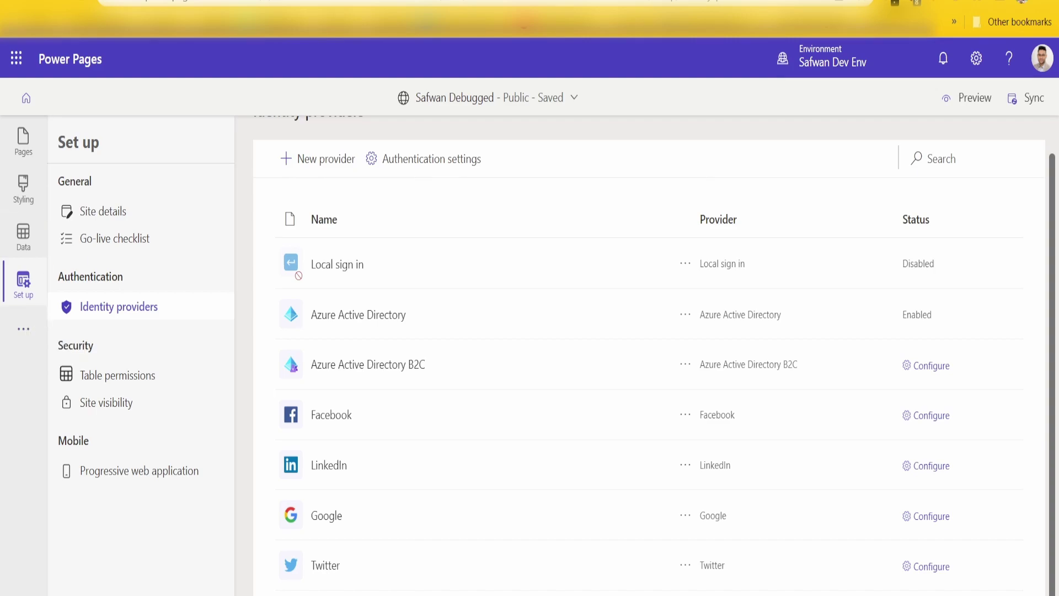
Scroll the Application Insights JavaScript SDK article down to its code snippet section.
left_click(83, 0)
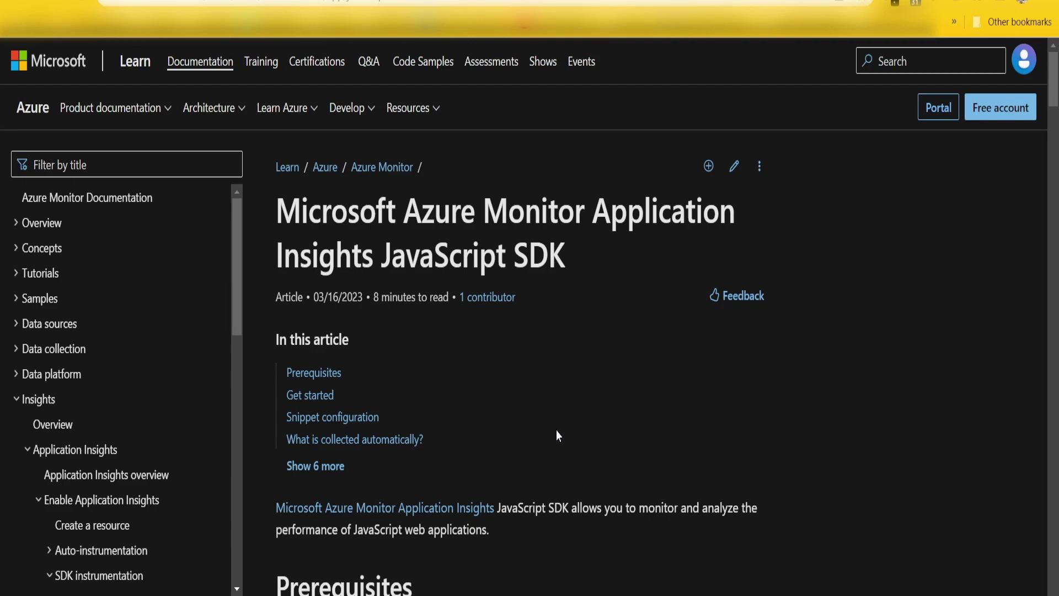
scroll(556, 429, "down", 12)
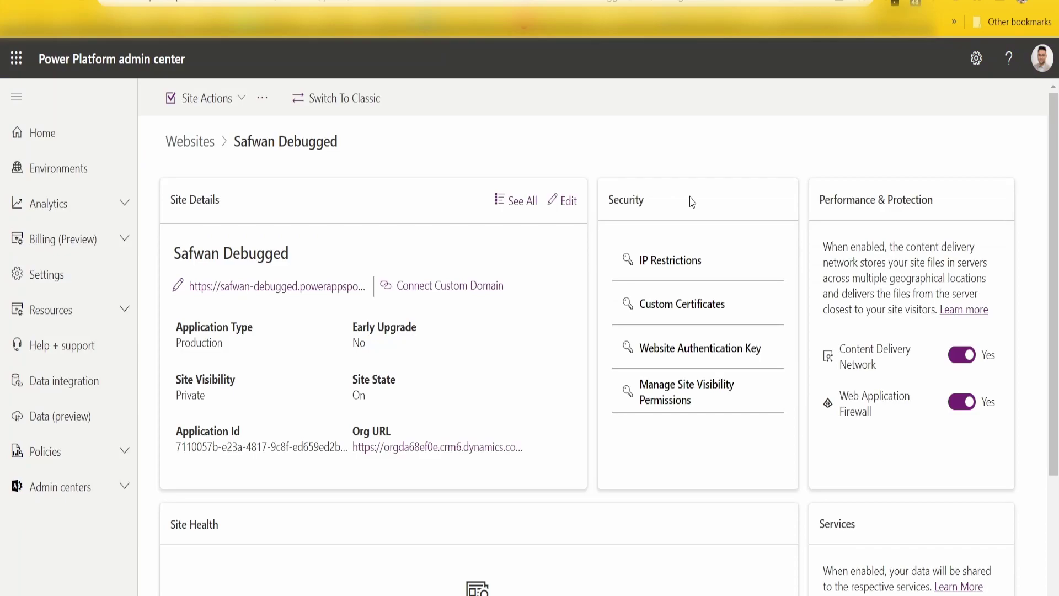
Open the Set up IP restrictions panel from the website's Security card.
left_click(690, 270)
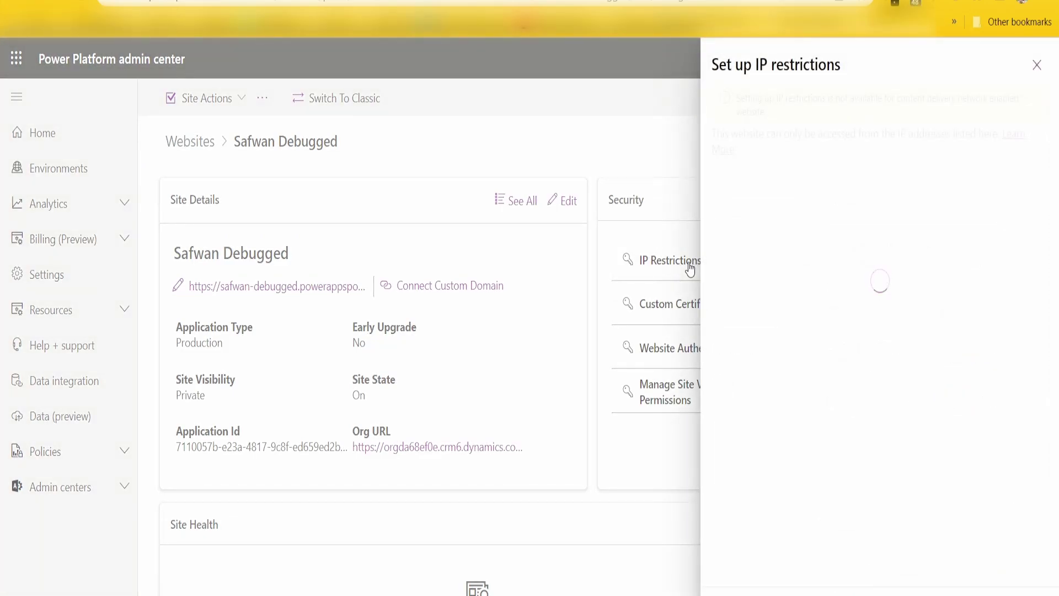